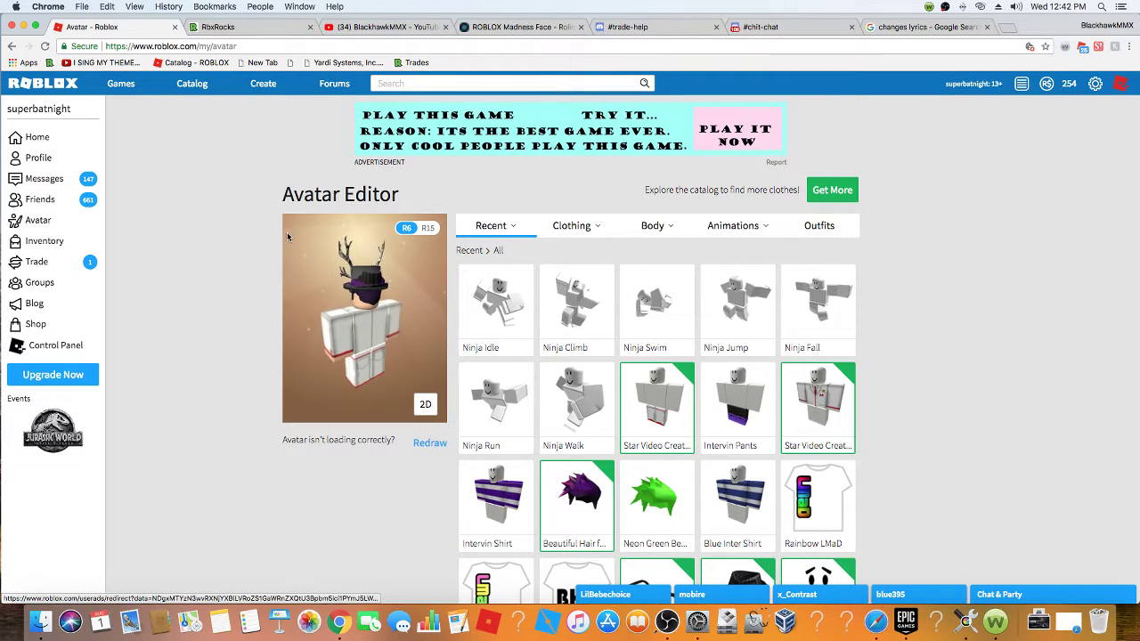
scroll(740, 356, down, 5)
scroll(740, 356, up, 5)
scroll(740, 336, down, 5)
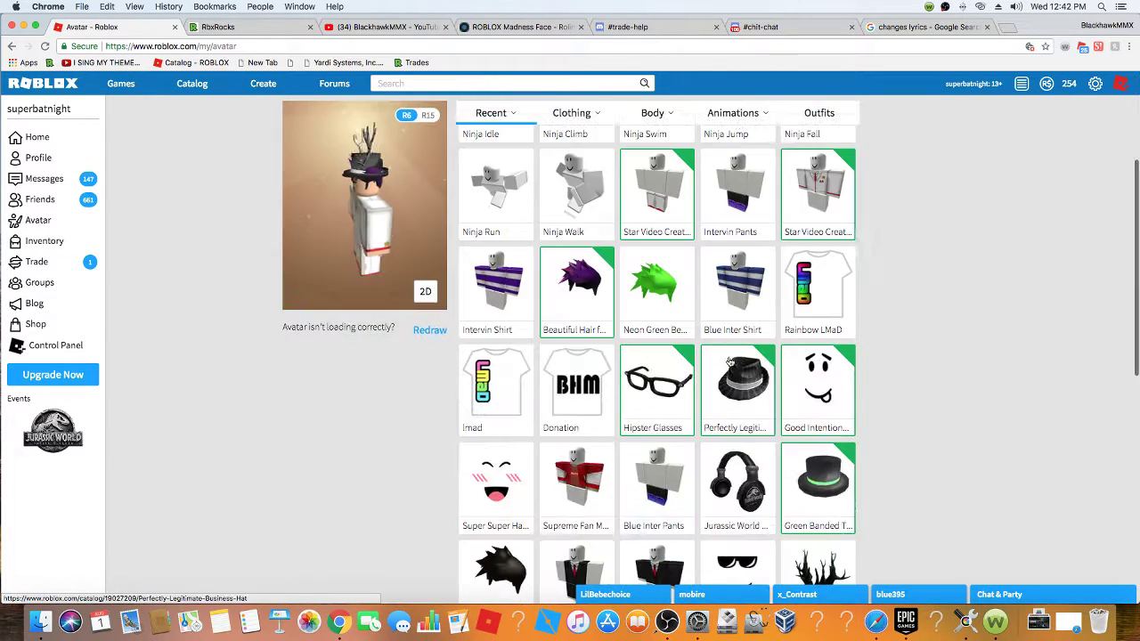
scroll(740, 336, down, 3)
scroll(802, 401, up, 8)
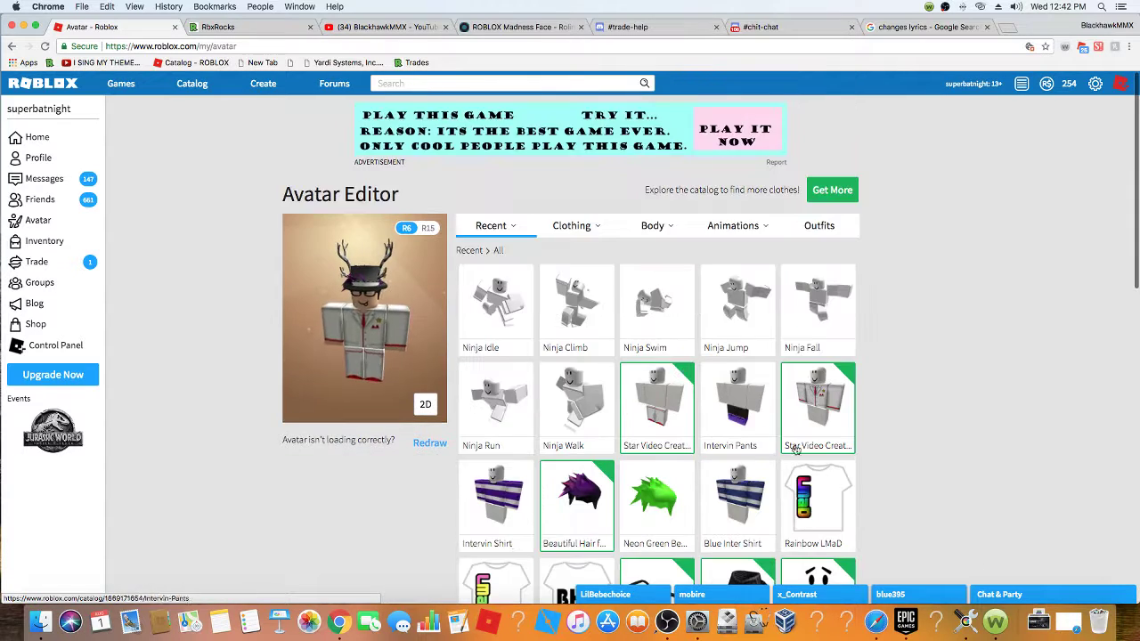
scroll(659, 352, down, 5)
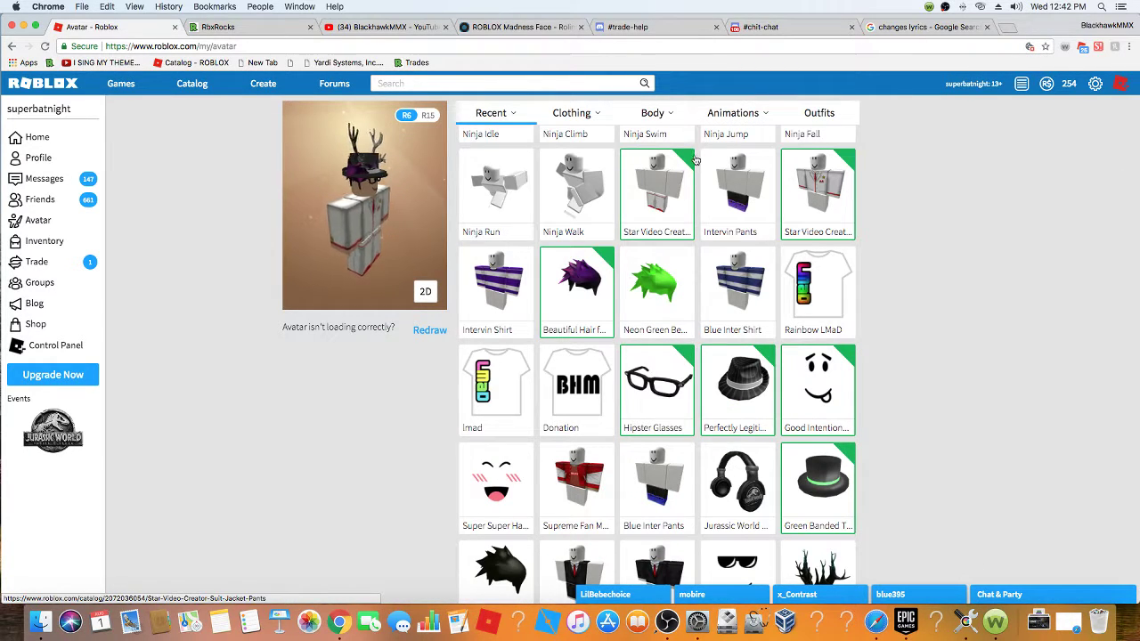
Unequip the white Star Video Creator suit pants from the Recent items grid
click(658, 192)
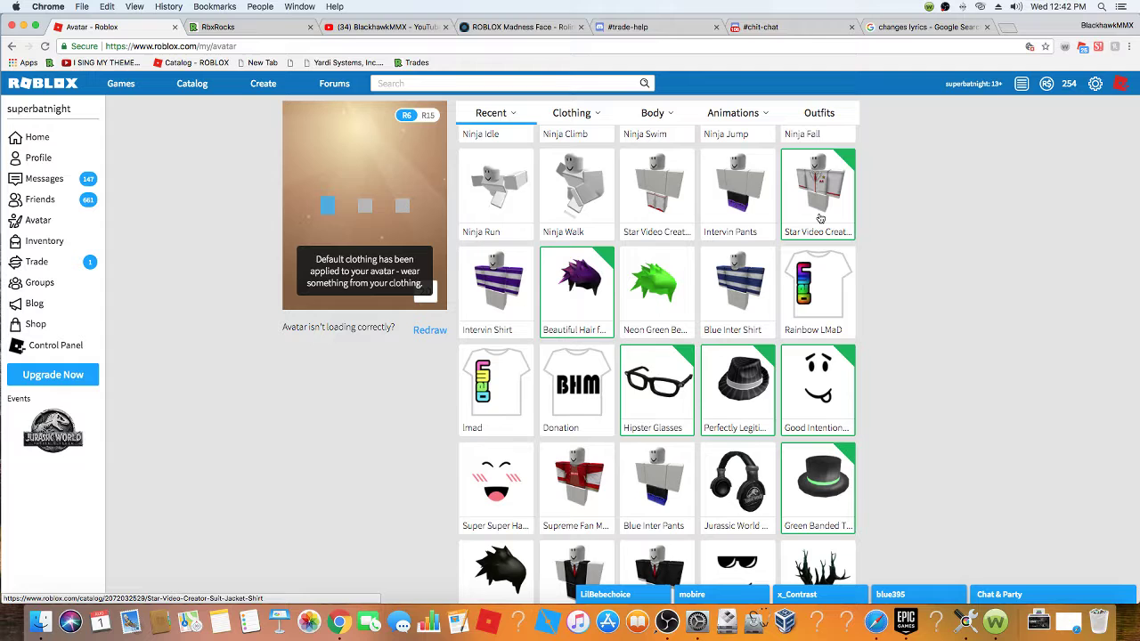
scroll(821, 218, up, 5)
scroll(712, 357, down, 8)
scroll(703, 405, up, 8)
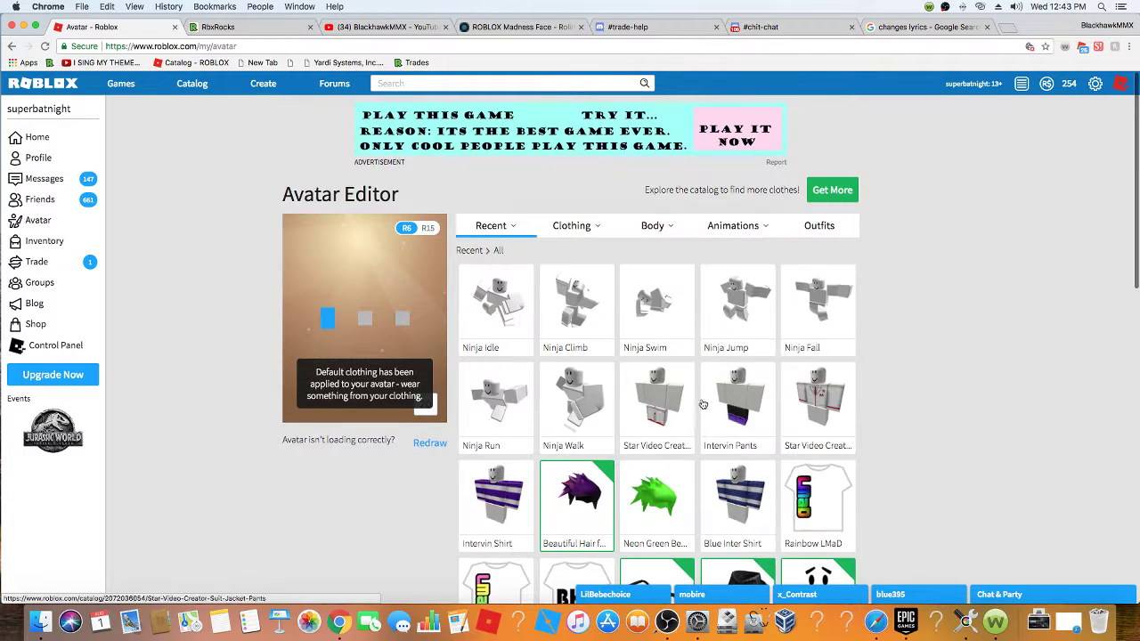
scroll(723, 378, down, 5)
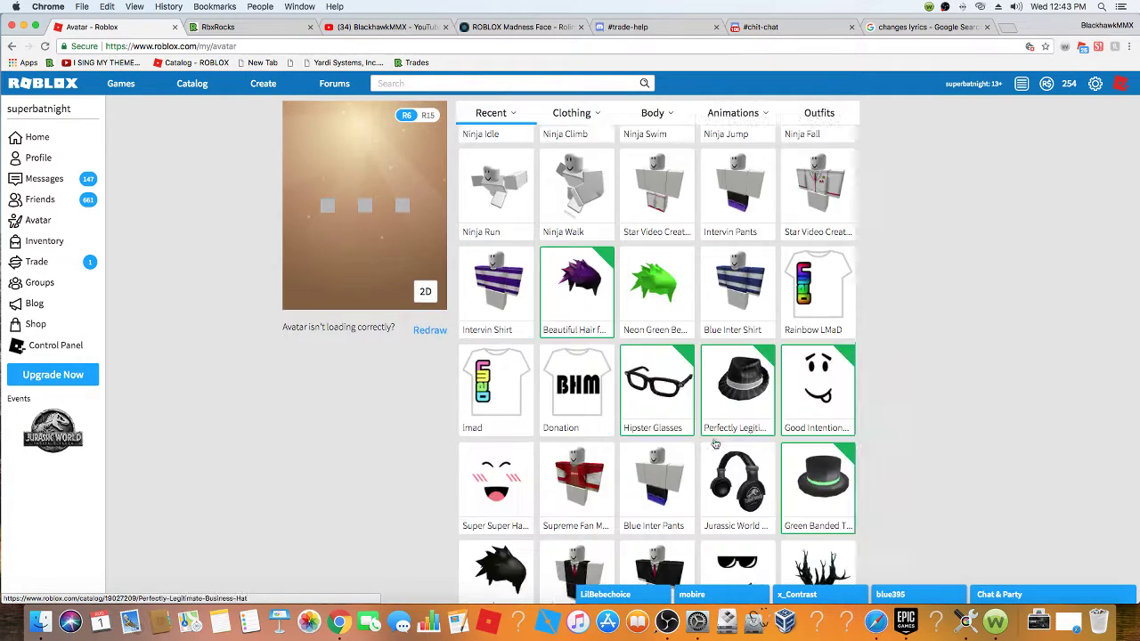
scroll(802, 401, down, 5)
scroll(711, 347, up, 5)
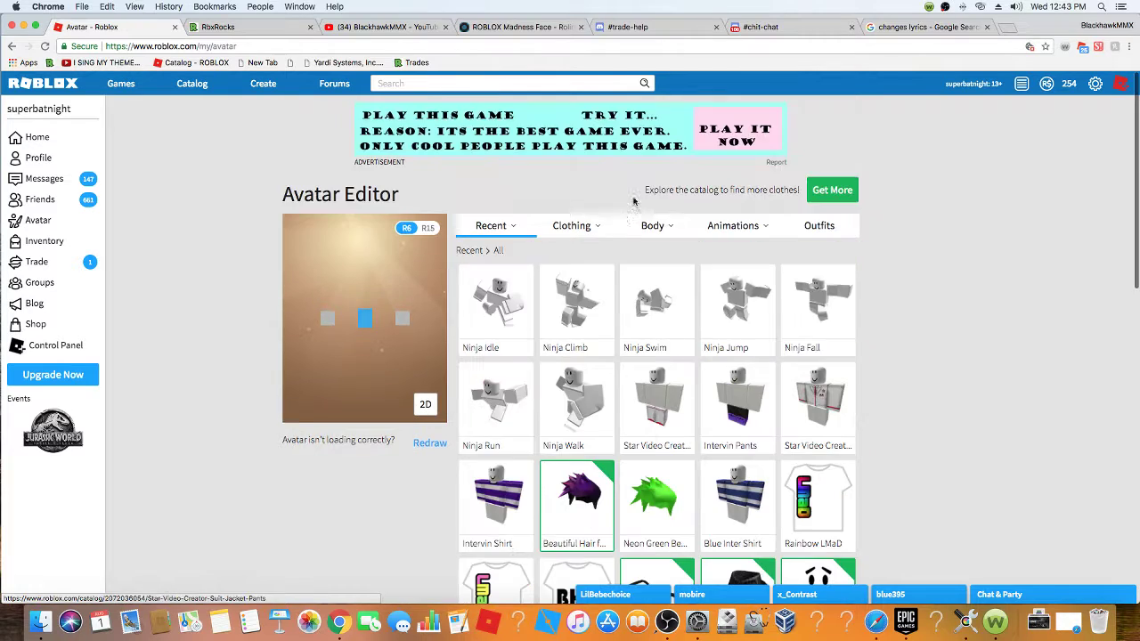
scroll(704, 356, down, 5)
scroll(695, 375, up, 5)
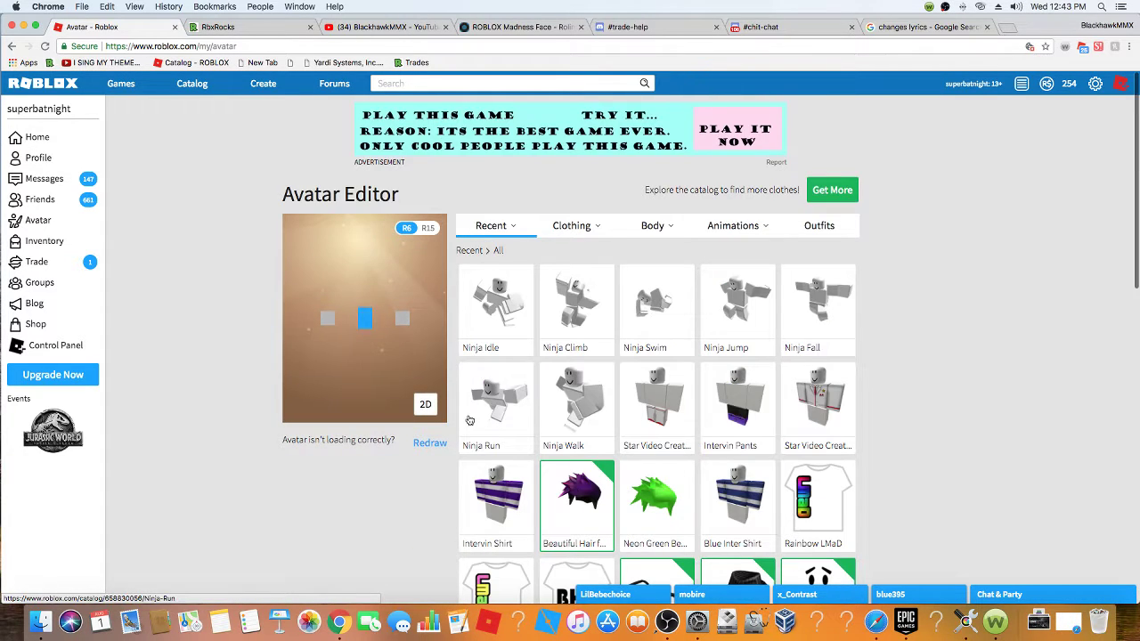
Put the Intervin Shirt and Intervin Pants on the avatar from the Recent grid
click(496, 494)
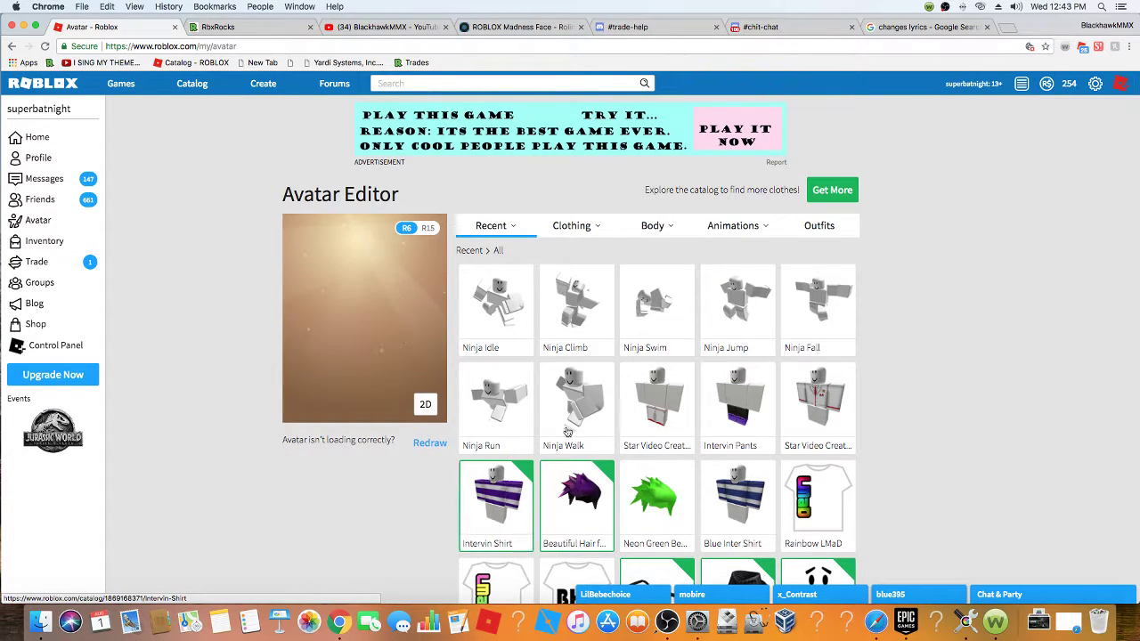
drag(739, 433, 752, 442)
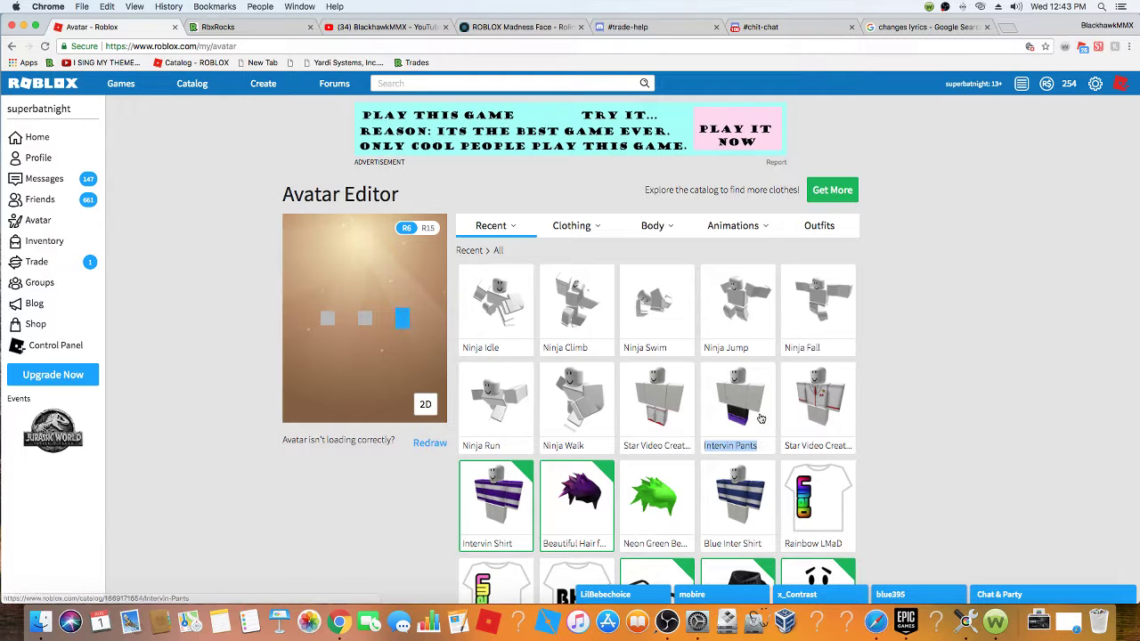
click(755, 405)
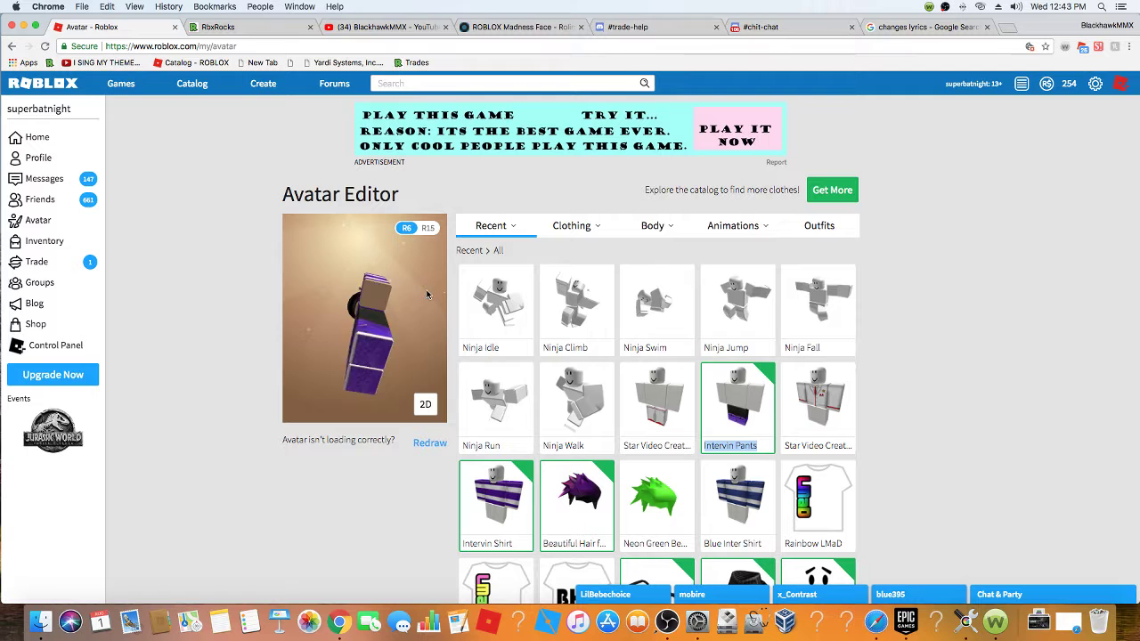
Rotate the avatar preview to inspect the new outfit from the front and side
right_click(346, 285)
key(Escape)
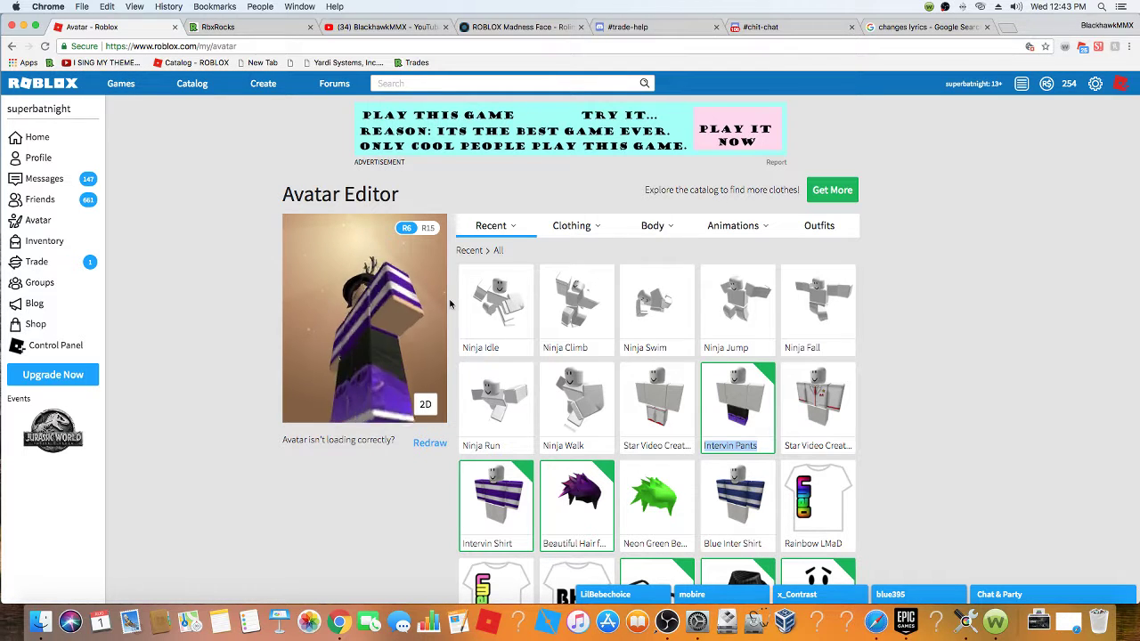
scroll(356, 311, up, 5)
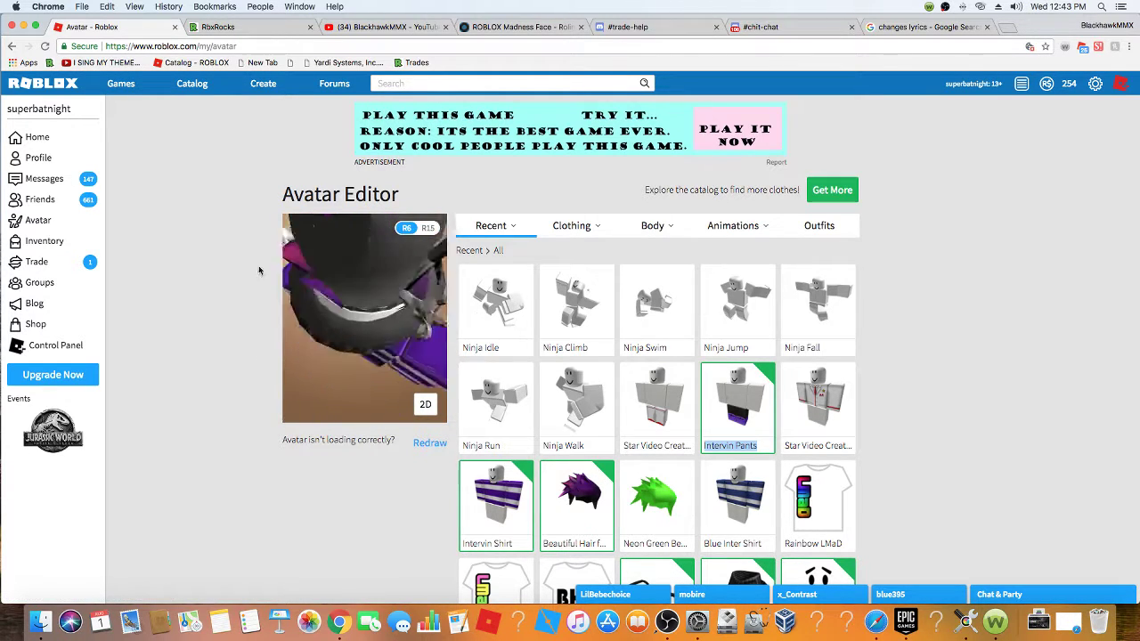
drag(356, 312, 400, 267)
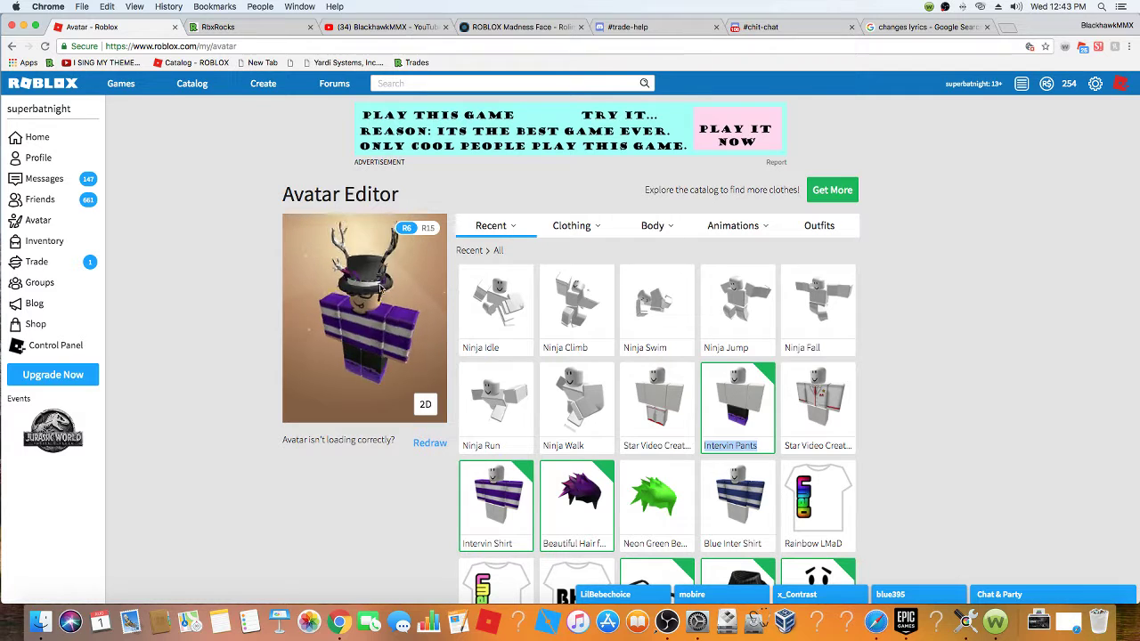
drag(350, 330, 362, 258)
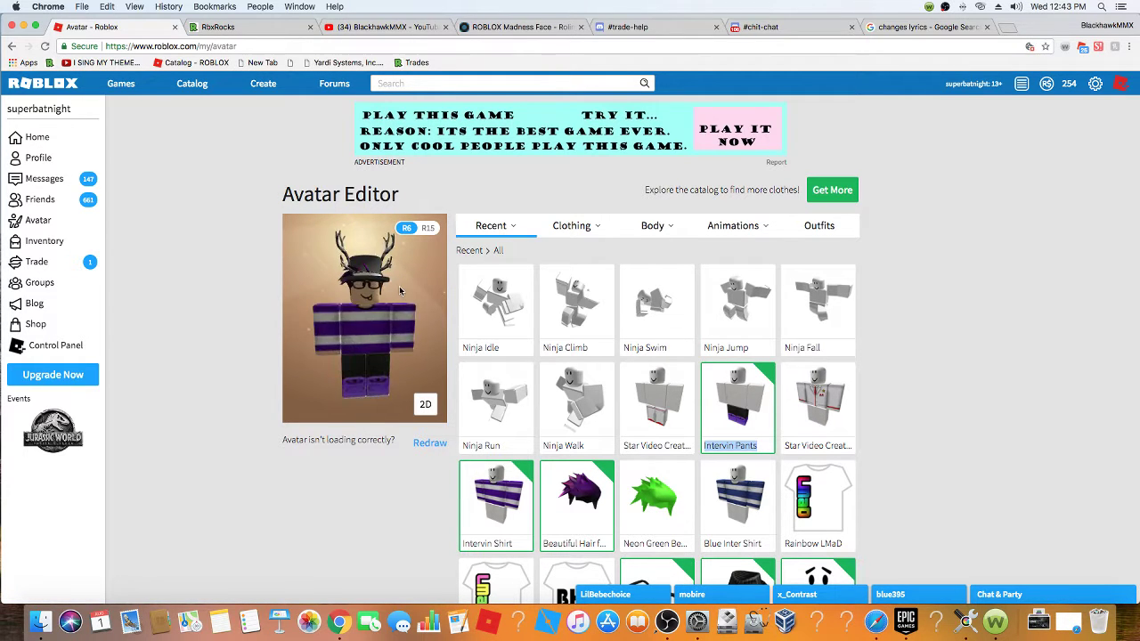